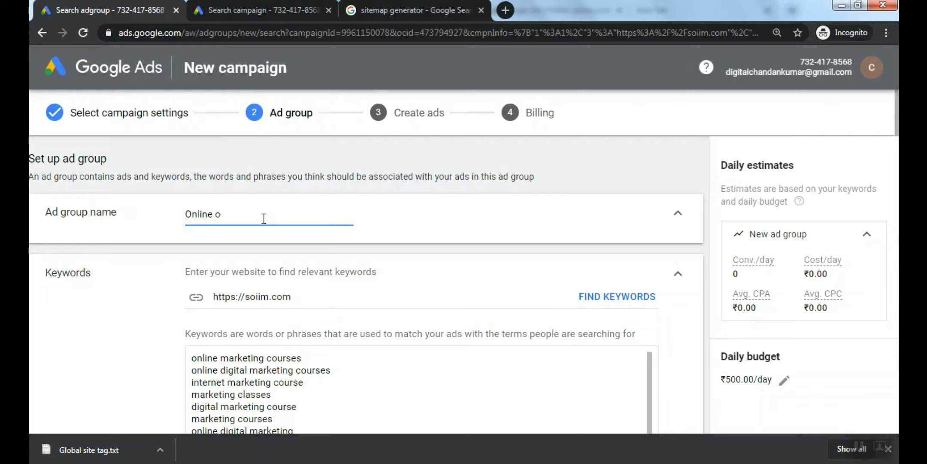
- Rename the ad group to 'Online Offer', review its suggested marketing-course keywords, and save it
{"action": "key", "text": "BackSpace"}
{"action": "type", "text": "Offer"}
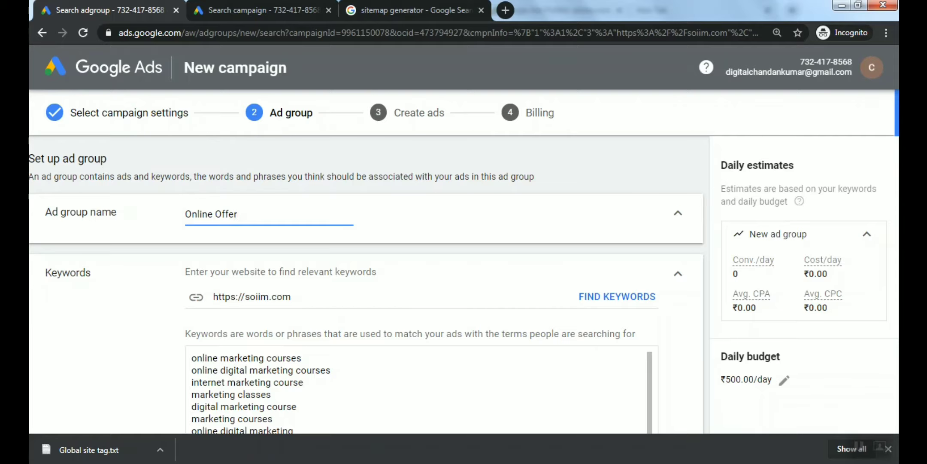
{"action": "scroll", "coordinate": [897, 112], "scroll_direction": "down", "scroll_amount": 2}
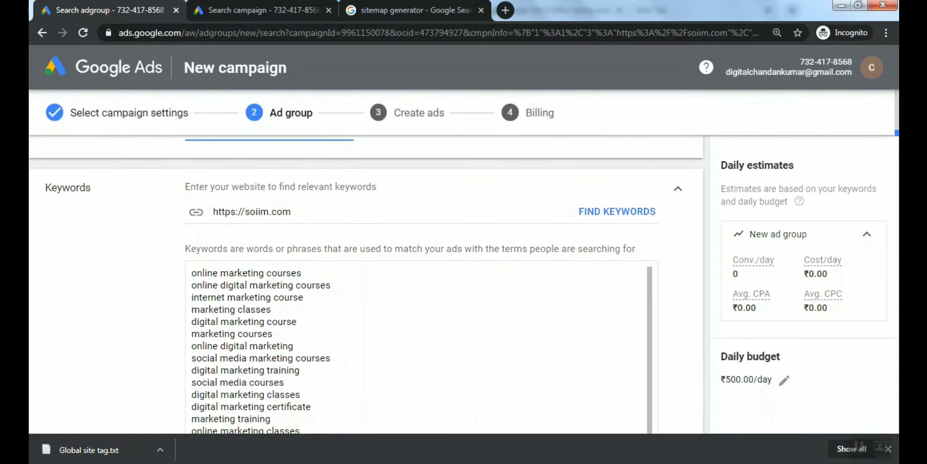
{"action": "scroll", "coordinate": [896, 112], "scroll_direction": "down", "scroll_amount": 1}
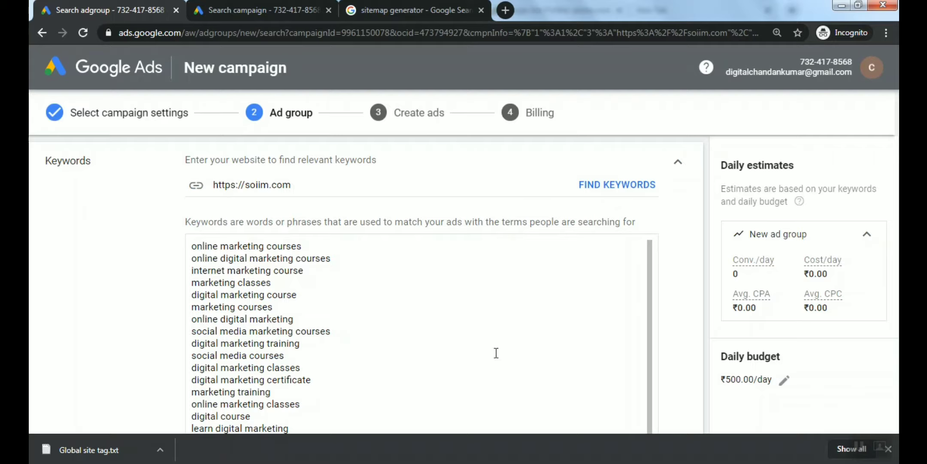
{"action": "scroll", "coordinate": [262, 423], "scroll_direction": "up", "scroll_amount": 3}
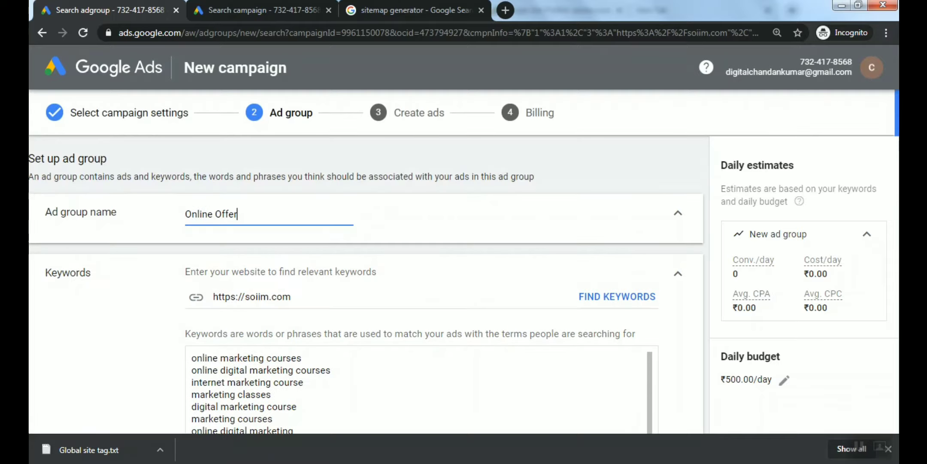
{"action": "scroll", "coordinate": [364, 283], "scroll_direction": "down", "scroll_amount": 2}
{"action": "scroll", "coordinate": [420, 283], "scroll_direction": "down", "scroll_amount": 7}
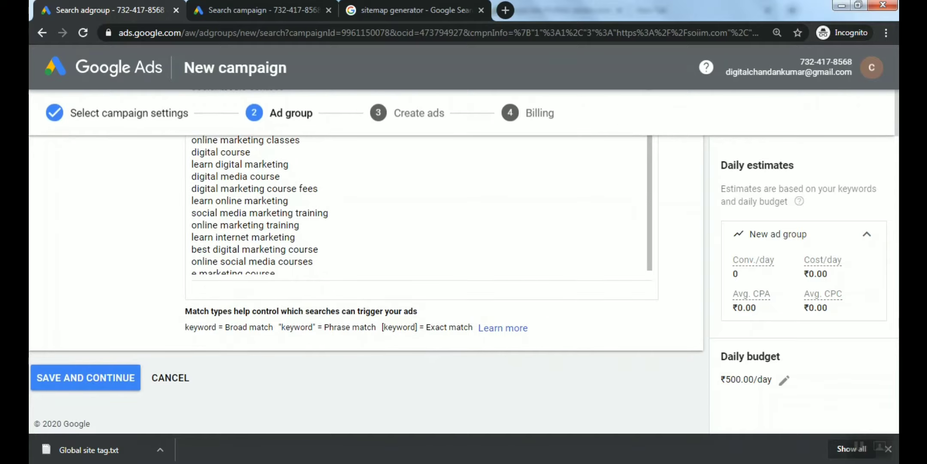
{"action": "left_click", "coordinate": [91, 376]}
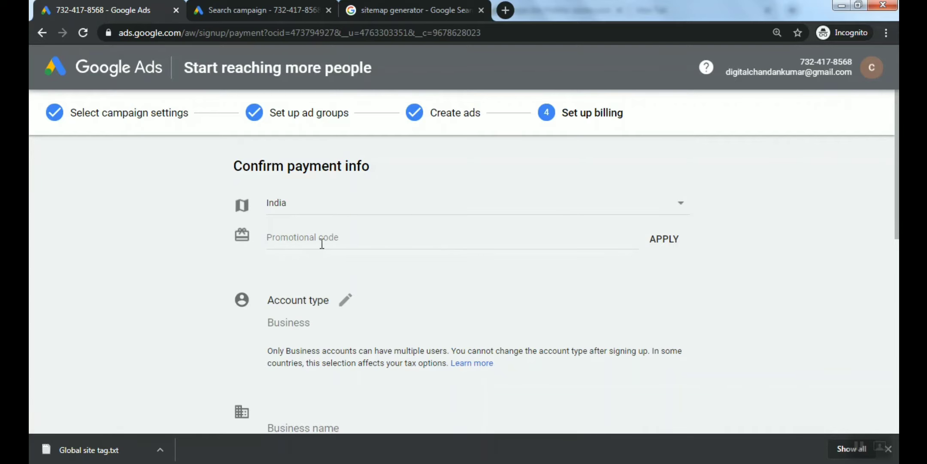
- Review the Confirm payment info page and proceed to the Create ads step's empty New text ad form
{"action": "scroll", "coordinate": [464, 258], "scroll_direction": "down", "scroll_amount": 10}
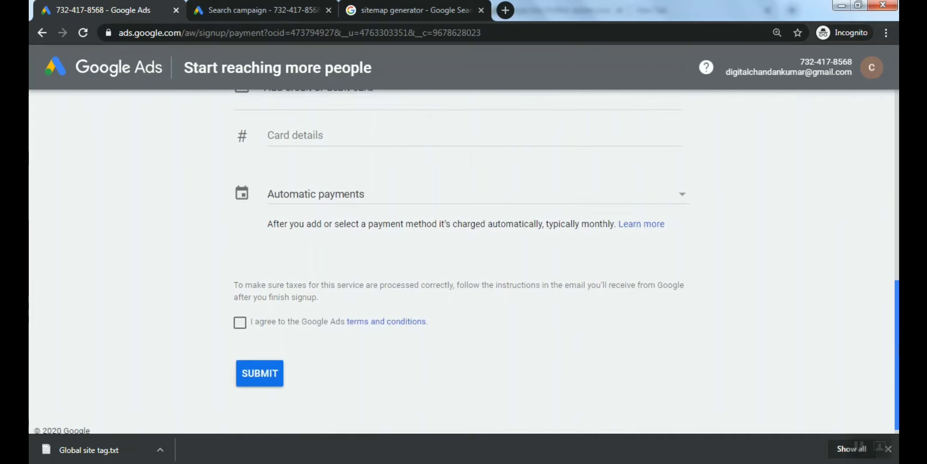
{"action": "scroll", "coordinate": [819, 246], "scroll_direction": "up", "scroll_amount": 10}
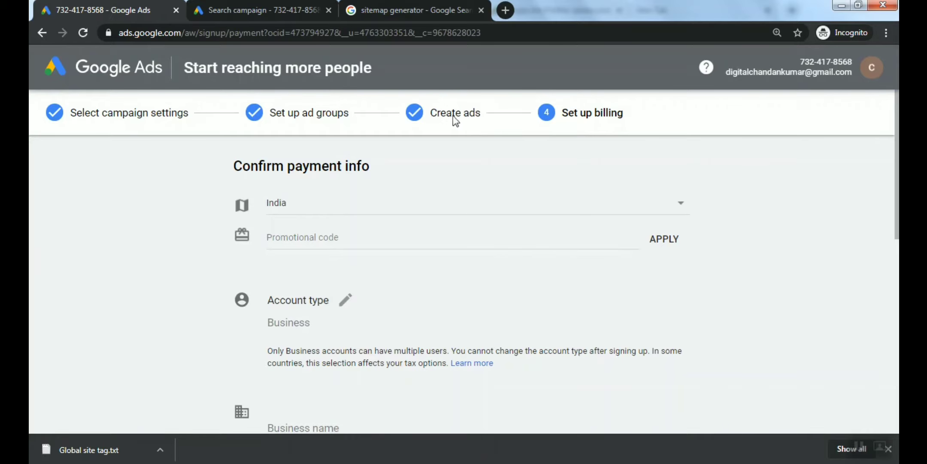
{"action": "left_click_drag", "start_coordinate": [431, 115], "coordinate": [478, 115]}
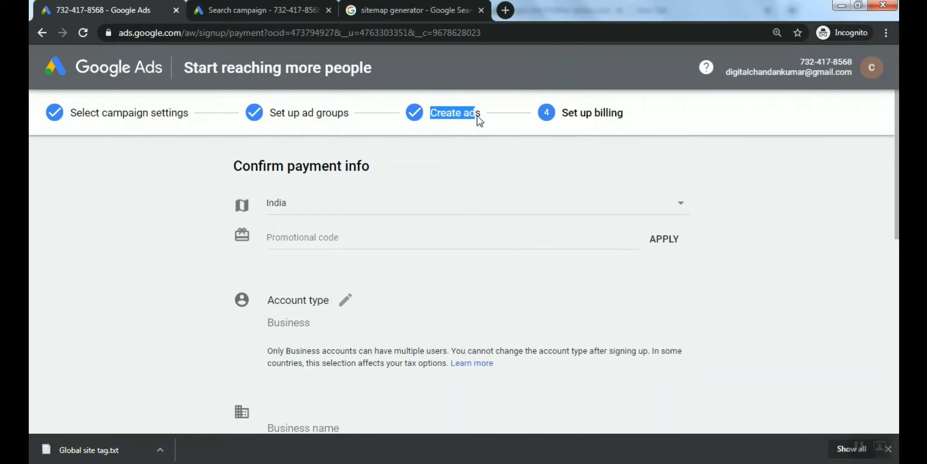
{"action": "left_click", "coordinate": [130, 269]}
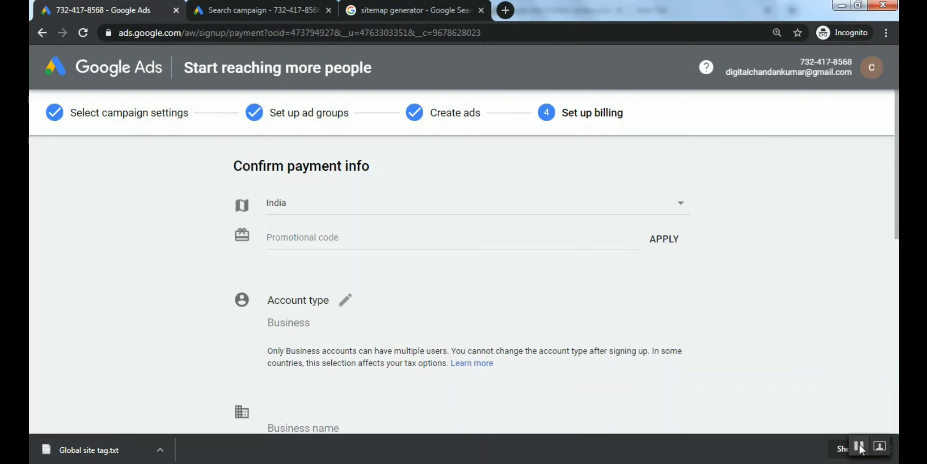
{"action": "left_click", "coordinate": [859, 447]}
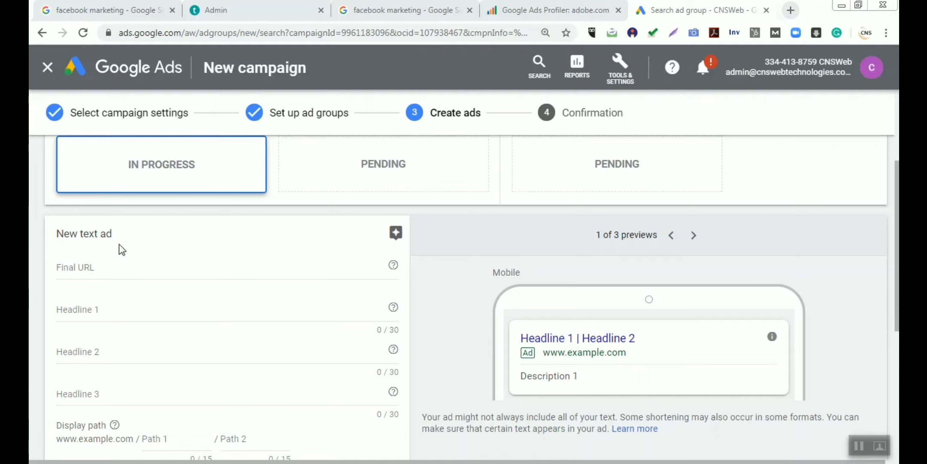
- Cycle through the desktop and display ad previews and return to the mobile preview
{"action": "left_click", "coordinate": [87, 267]}
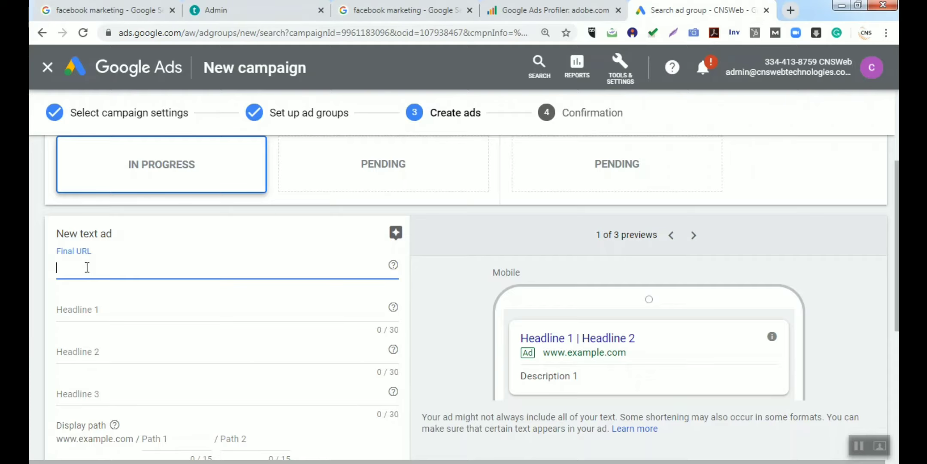
{"action": "scroll", "coordinate": [473, 279], "scroll_direction": "down", "scroll_amount": 2}
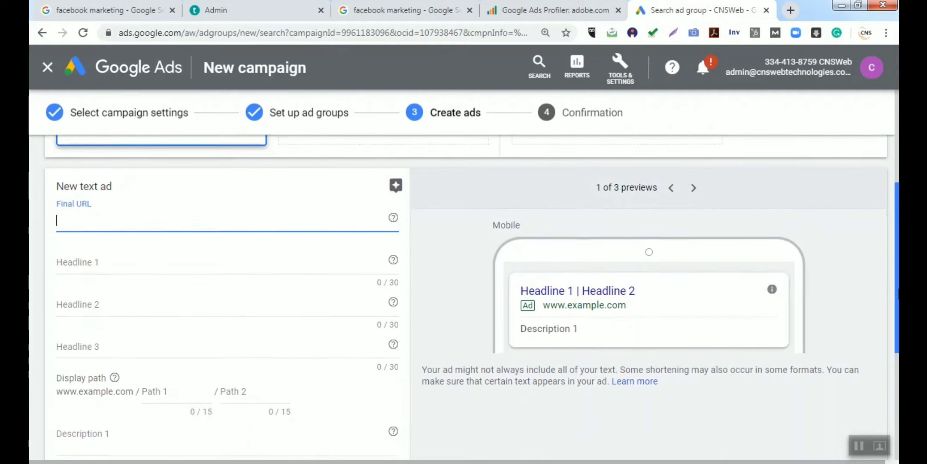
{"action": "left_click", "coordinate": [693, 166]}
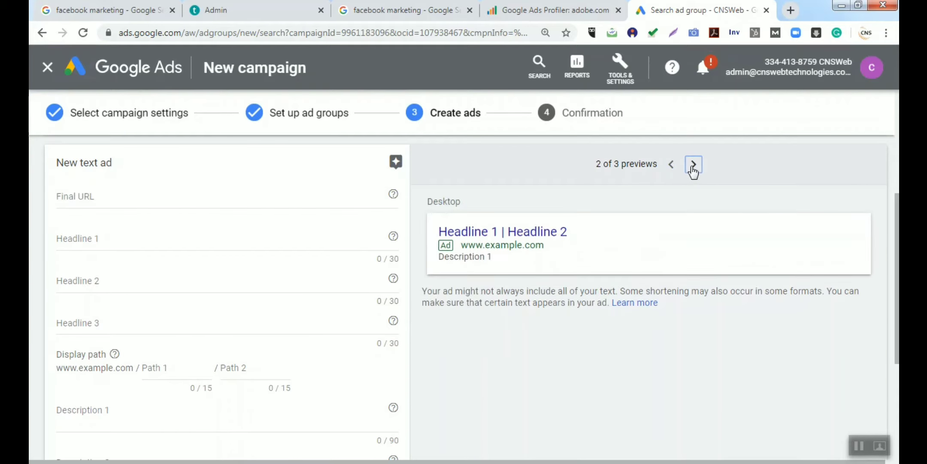
{"action": "left_click", "coordinate": [692, 166]}
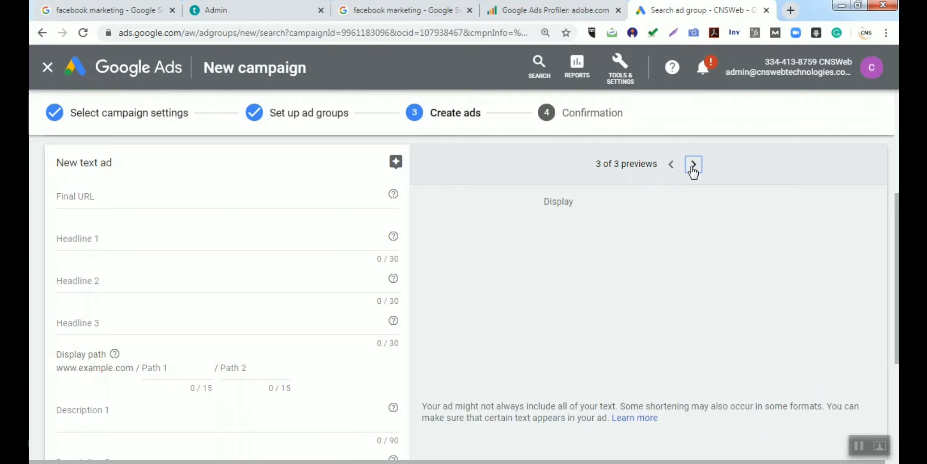
{"action": "left_click", "coordinate": [672, 167]}
{"action": "left_click", "coordinate": [672, 168]}
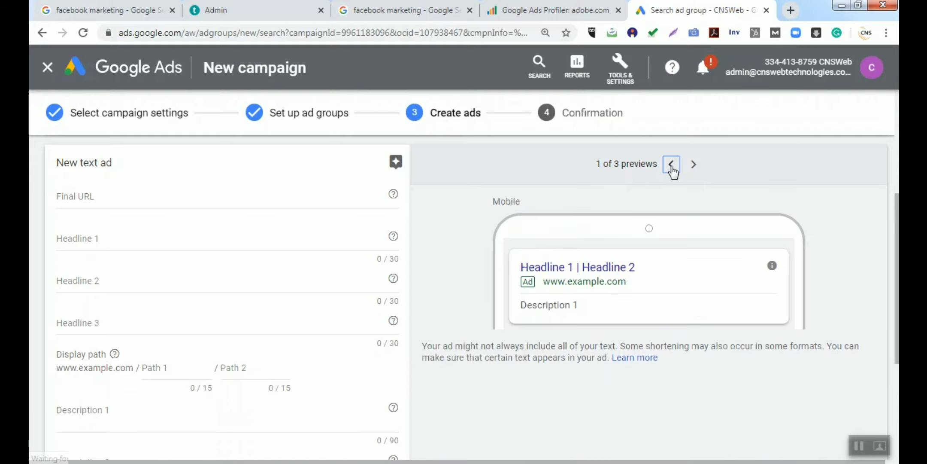
{"action": "left_click", "coordinate": [134, 197]}
{"action": "type", "text": "htt"}
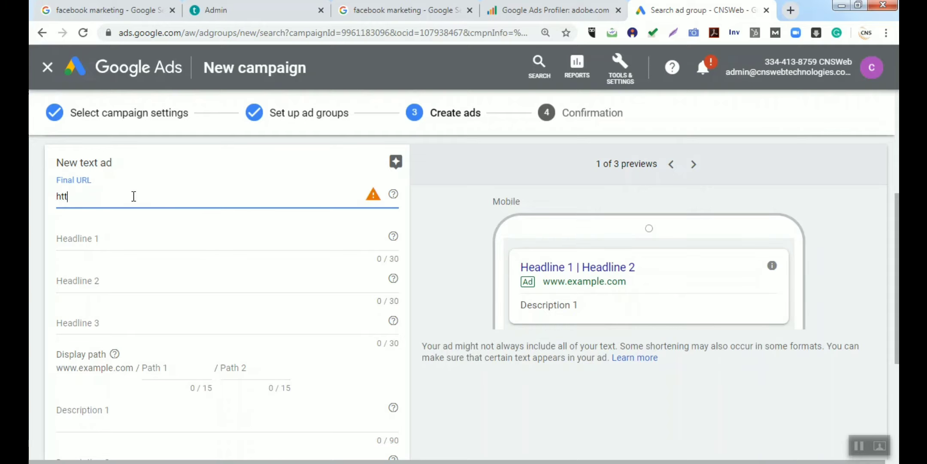
{"action": "type", "text": "ps://soiim.com"}
{"action": "key", "text": "Tab"}
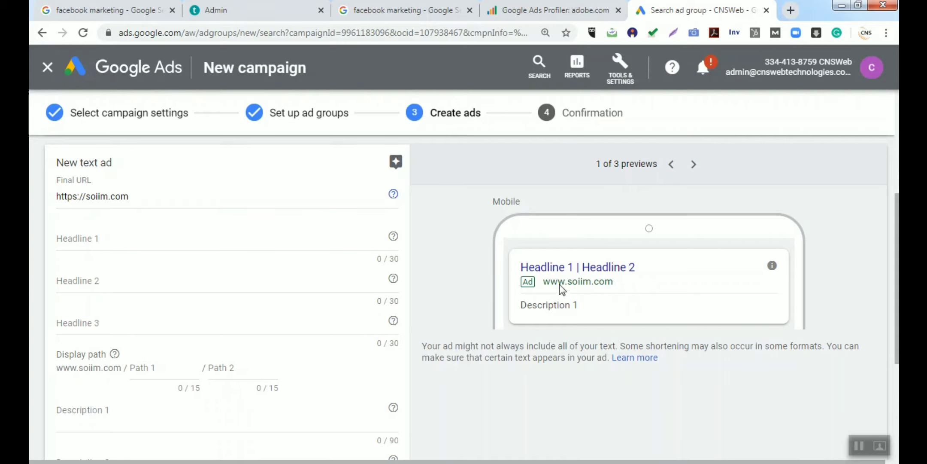
{"action": "left_click", "coordinate": [95, 239]}
{"action": "type", "text": "Learn Online D"}
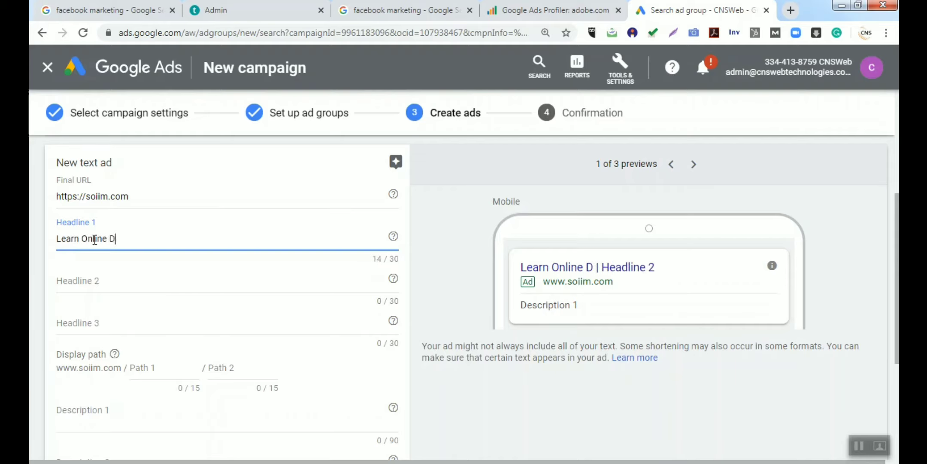
{"action": "type", "text": "igital Marketing by E"}
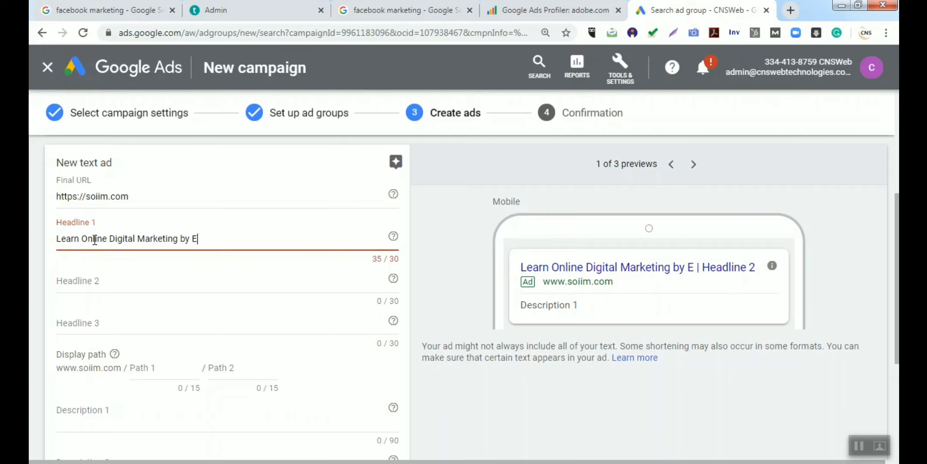
{"action": "key", "text": "BackSpace"}
{"action": "key", "text": "BackSpace"}
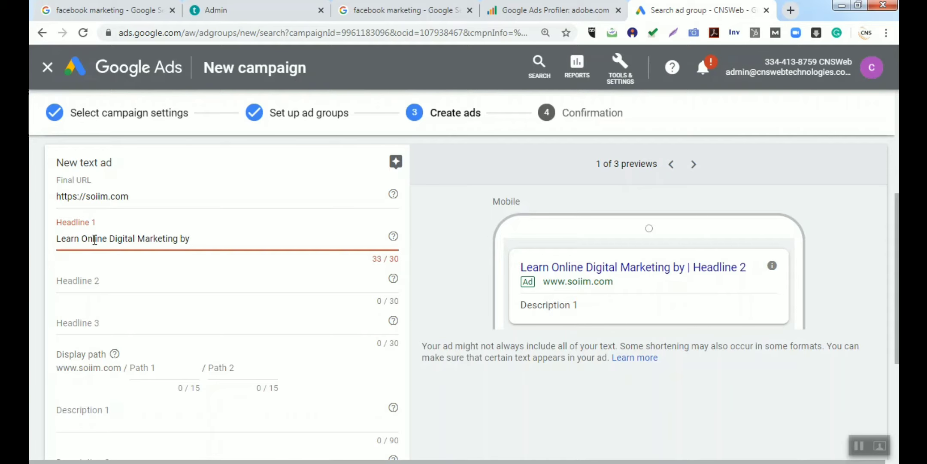
{"action": "key", "text": "BackSpace"}
{"action": "key", "text": "BackSpace"}
{"action": "key", "text": "Tab"}
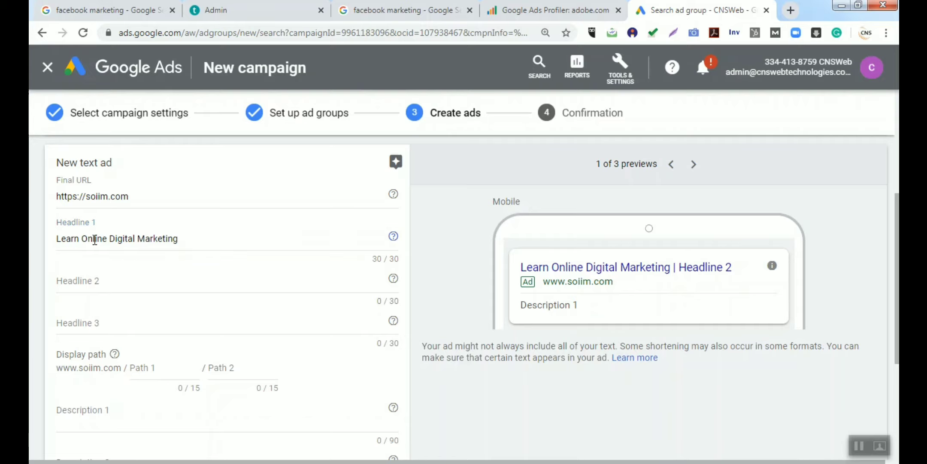
- Enter Headline 2 as 'Industry Expert from last 10 Yr'
{"action": "left_click", "coordinate": [77, 291]}
{"action": "type", "text": "Industry"}
{"action": "type", "text": " Expo"}
{"action": "type", "text": "ert"}
{"action": "type", "text": " from las"}
{"action": "type", "text": "t 10 Y"}
{"action": "type", "text": "rs"}
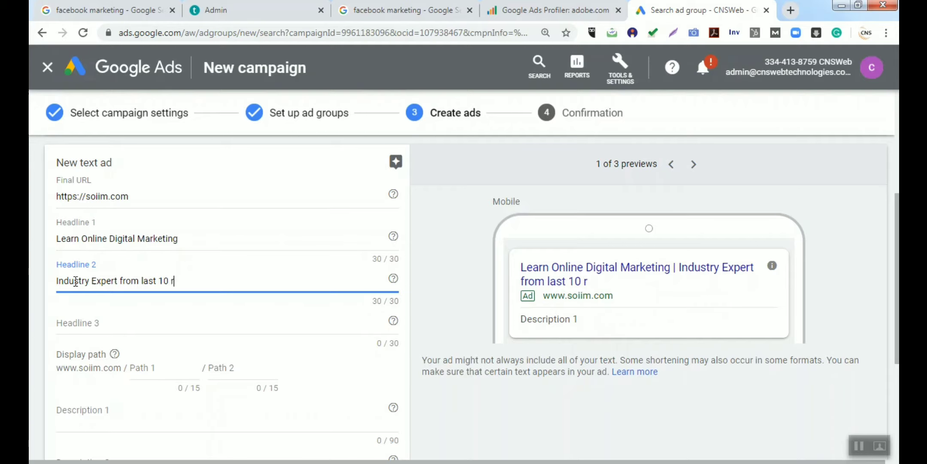
{"action": "key", "text": "BackSpace"}
{"action": "key", "text": "BackSpace"}
{"action": "key", "text": "BackSpace"}
{"action": "type", "text": "Yr"}
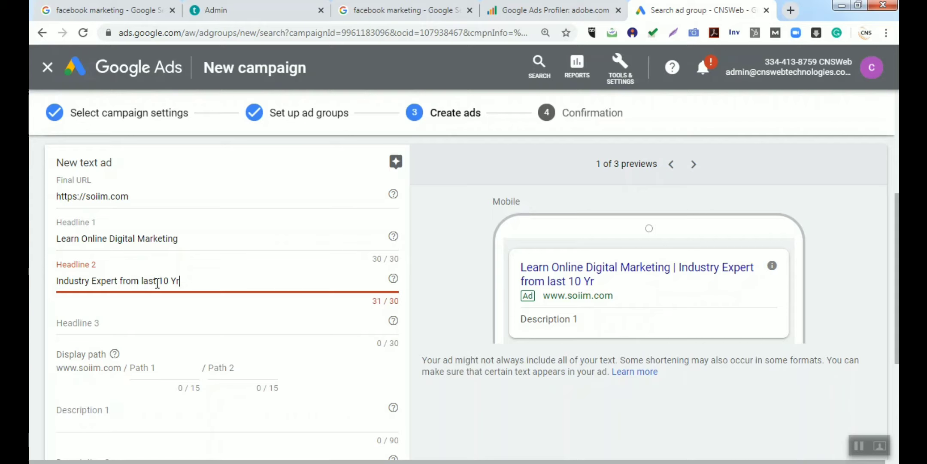
- Type 'Worked In 9 countries' into Headline 3, correcting typos and trimming overflowing words
{"action": "left_click", "coordinate": [83, 325]}
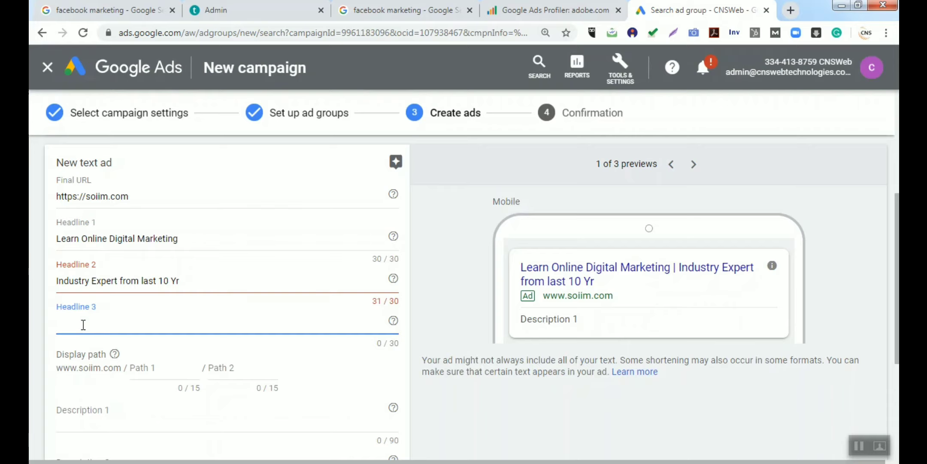
{"action": "type", "text": "Worked In 9 counrtie"}
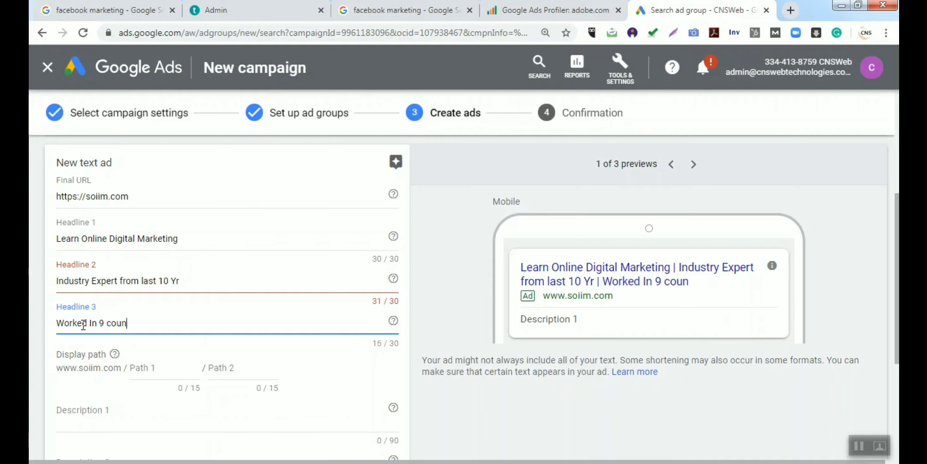
{"action": "key", "text": "BackSpace"}
{"action": "key", "text": "BackSpace"}
{"action": "key", "text": "BackSpace"}
{"action": "type", "text": "ries in "}
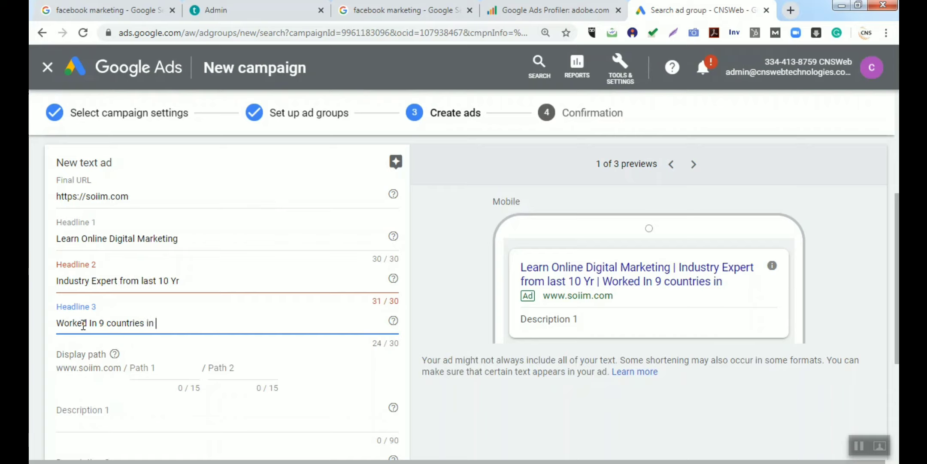
{"action": "type", "text": "last 10"}
{"action": "key", "text": "BackSpace"}
{"action": "key", "text": "BackSpace"}
{"action": "key", "text": "BackSpace"}
{"action": "key", "text": "BackSpace"}
{"action": "key", "text": "BackSpace"}
{"action": "key", "text": "BackSpace"}
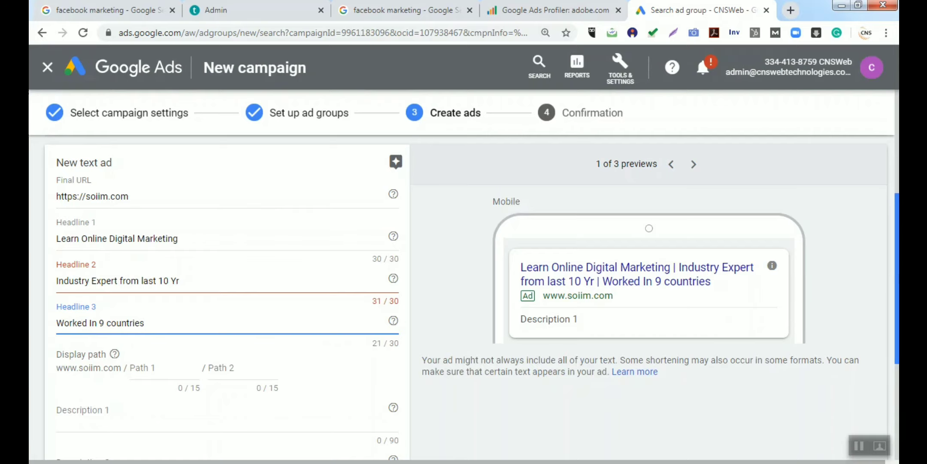
{"action": "scroll", "coordinate": [896, 279], "scroll_direction": "down", "scroll_amount": 2}
- Write Description 1 about learning 80+ modules from the instructor and brushing up digital marketing skills
{"action": "left_click", "coordinate": [519, 171]}
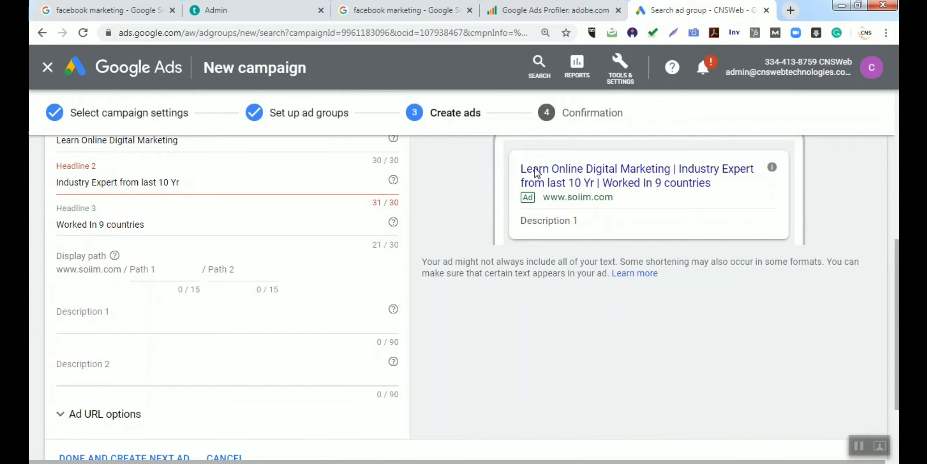
{"action": "scroll", "coordinate": [897, 279], "scroll_direction": "down", "scroll_amount": 1}
{"action": "scroll", "coordinate": [515, 301], "scroll_direction": "up", "scroll_amount": 1}
{"action": "left_click", "coordinate": [108, 322]}
{"action": "type", "text": "Learn More than 80 Modul"}
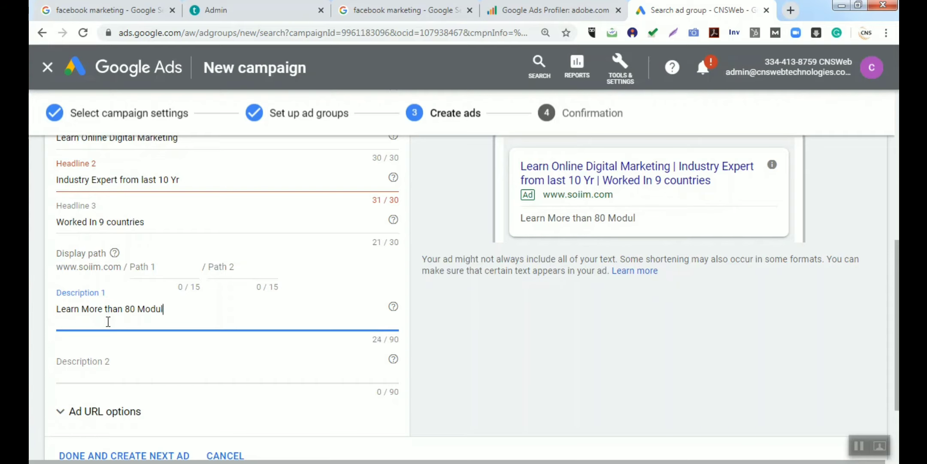
{"action": "type", "text": "es By Dr Chandan Kumar"}
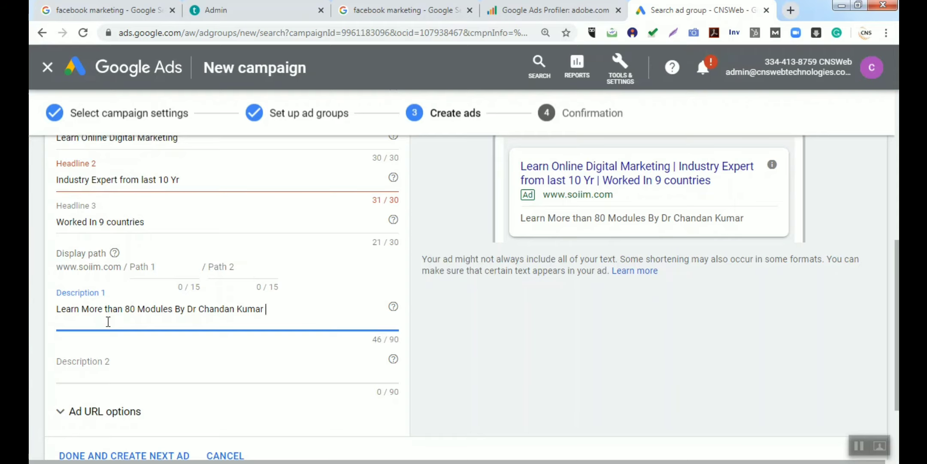
{"action": "type", "text": " , Brush you"}
{"action": "key", "text": "BackSpace"}
{"action": "key", "text": "BackSpace"}
{"action": "type", "text": "up your skills in Digitlal marketing"}
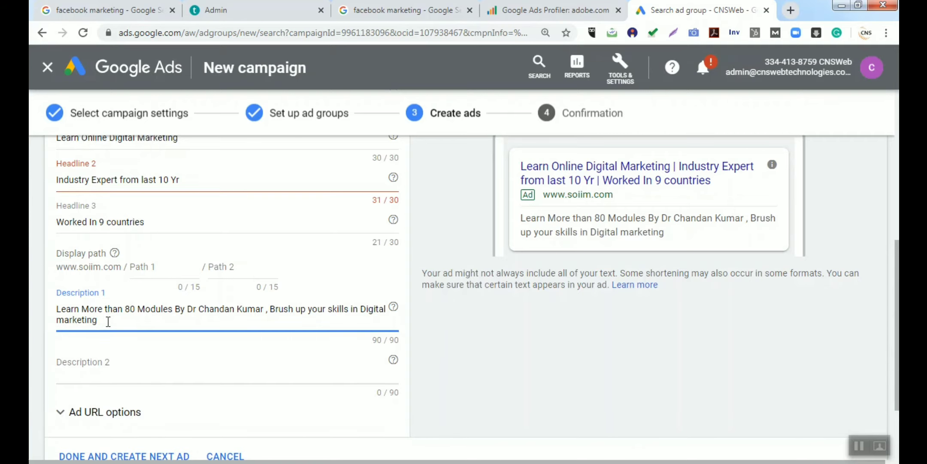
- Shorten Headline 2 to 'Industry Expert frm last 10 Yr' to fit 30 characters, then save the ad
{"action": "left_click", "coordinate": [124, 371]}
{"action": "scroll", "coordinate": [897, 269], "scroll_direction": "down", "scroll_amount": 3}
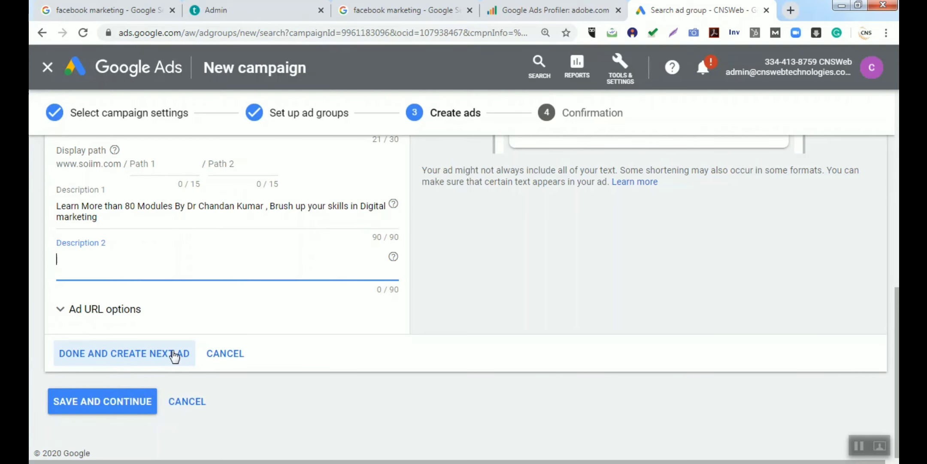
{"action": "left_click", "coordinate": [120, 399]}
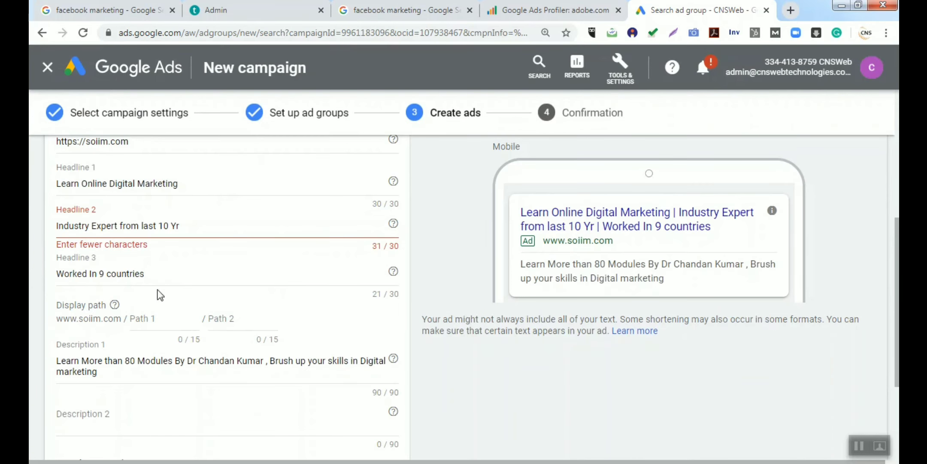
{"action": "left_click", "coordinate": [203, 227]}
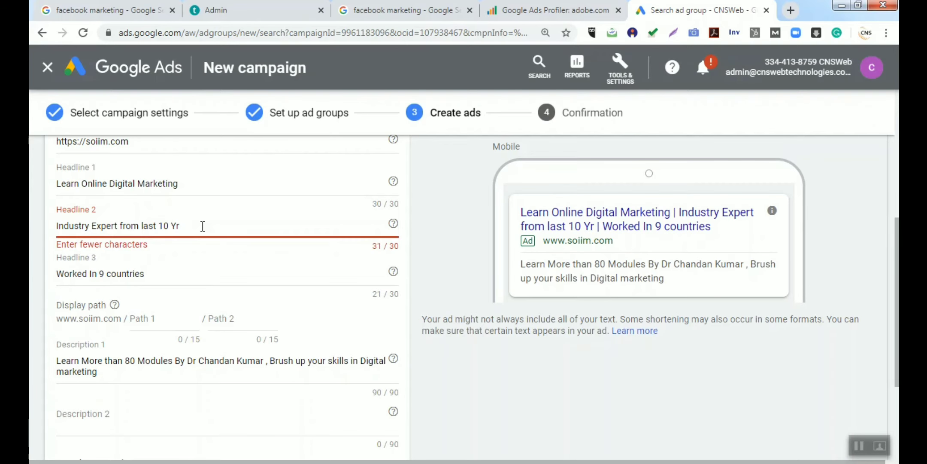
{"action": "left_click", "coordinate": [133, 225]}
{"action": "key", "text": "BackSpace"}
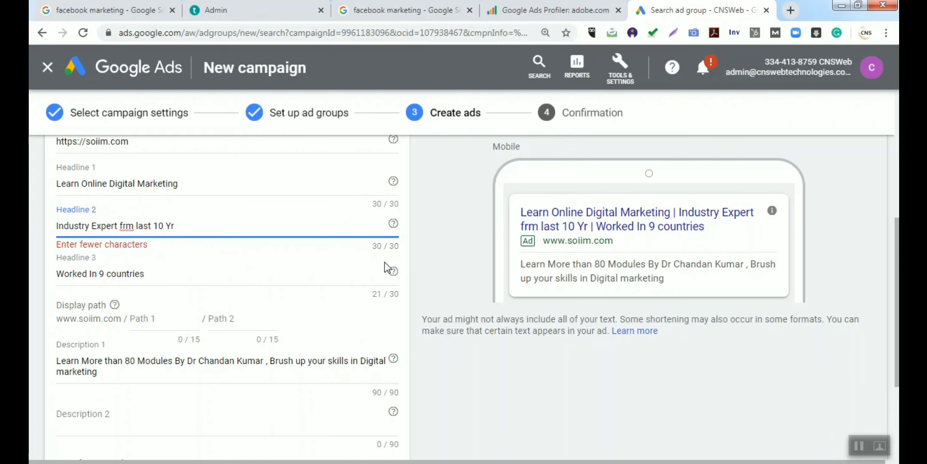
{"action": "scroll", "coordinate": [897, 279], "scroll_direction": "down", "scroll_amount": 4}
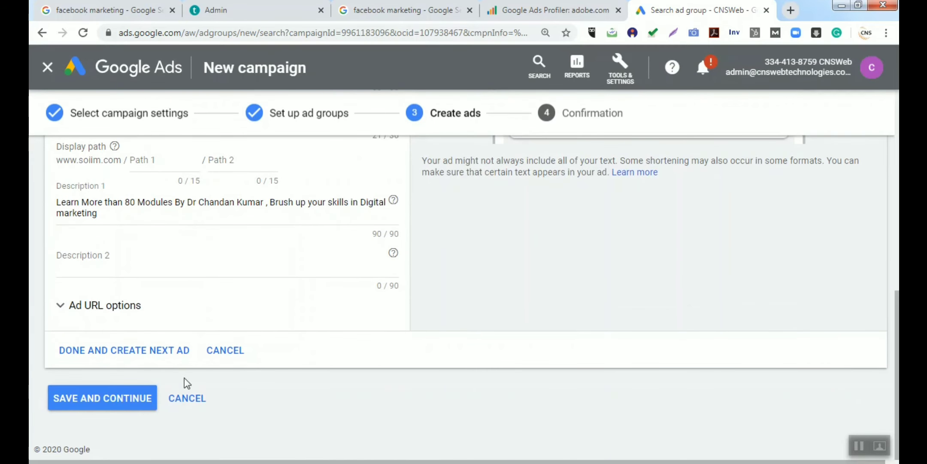
{"action": "left_click", "coordinate": [136, 401]}
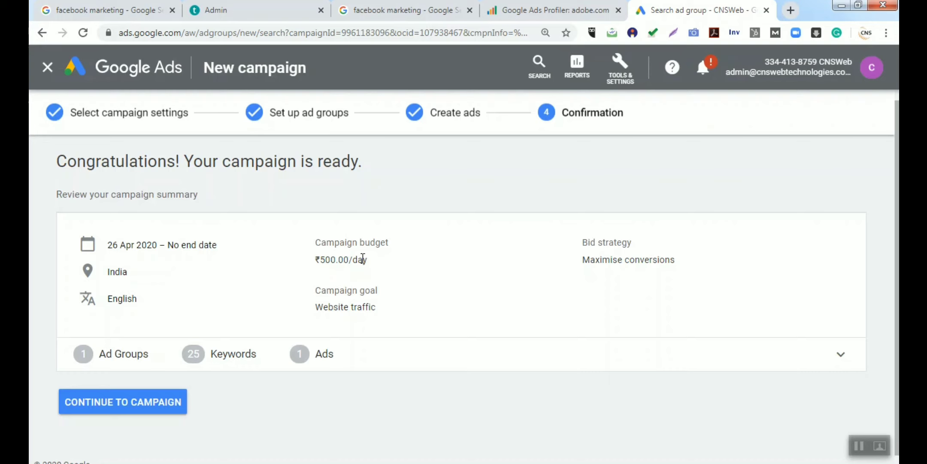
- Review the ready summary (₹500.00/day, 1 ad group, 25 keywords, 1 ad) and continue to the campaign overview
{"action": "left_click_drag", "start_coordinate": [323, 310], "coordinate": [399, 316]}
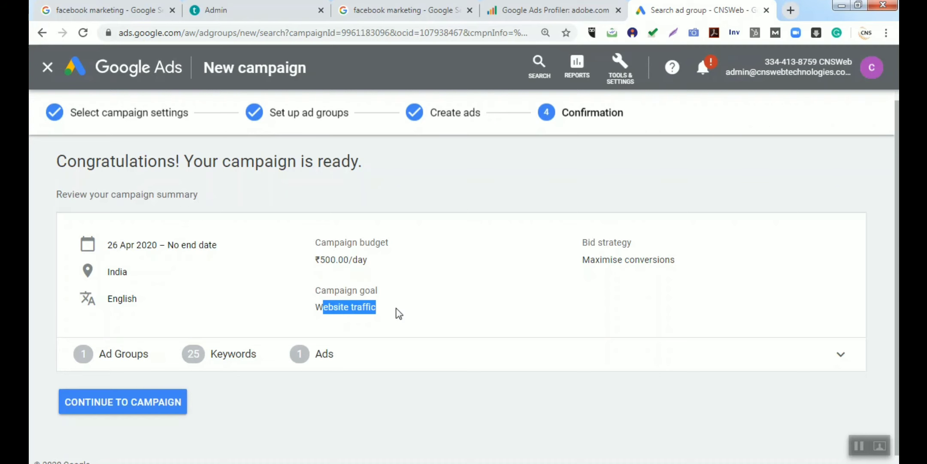
{"action": "left_click", "coordinate": [145, 403]}
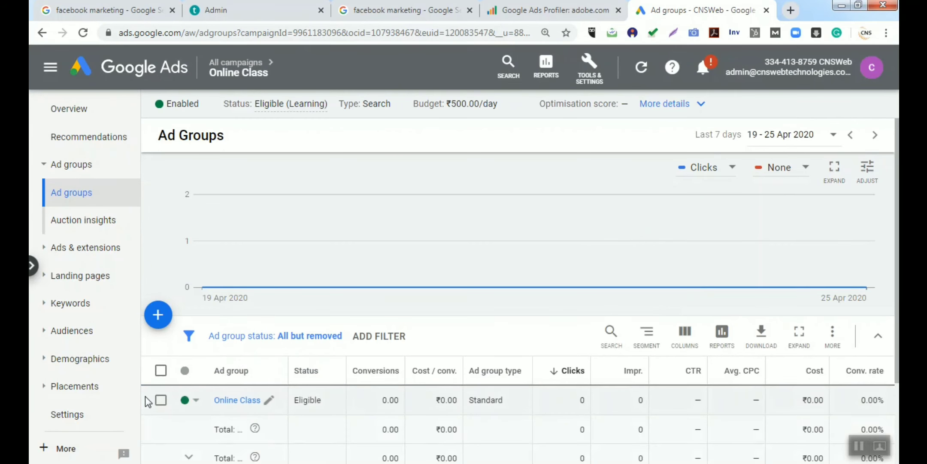
- Open the Online Class ad group from the Ad groups list to view its search keywords
{"action": "scroll", "coordinate": [515, 292], "scroll_direction": "down", "scroll_amount": 2}
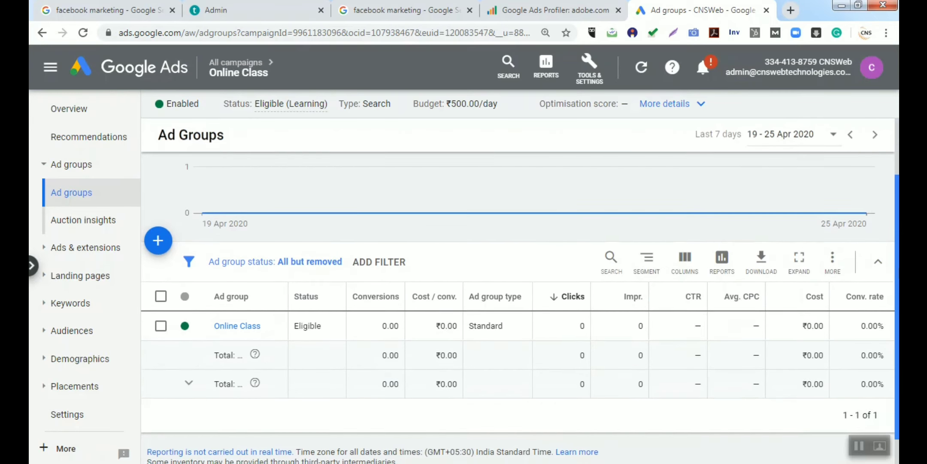
{"action": "scroll", "coordinate": [898, 240], "scroll_direction": "up", "scroll_amount": 1}
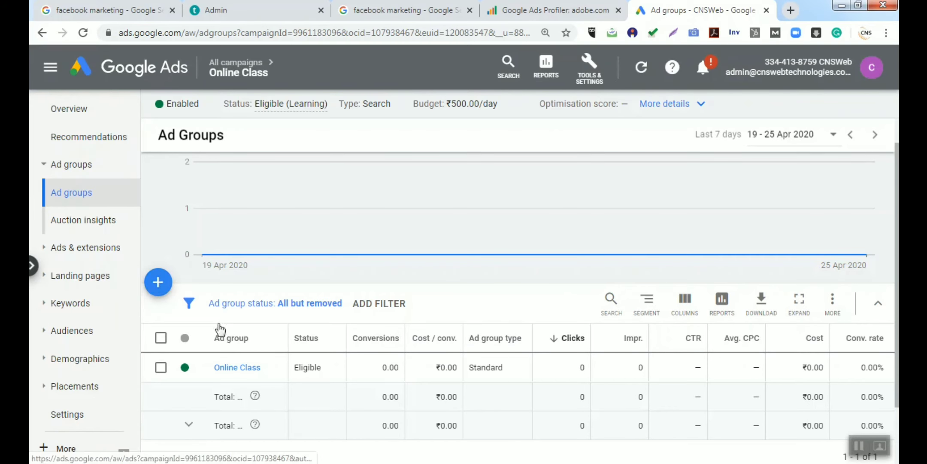
{"action": "left_click", "coordinate": [241, 369]}
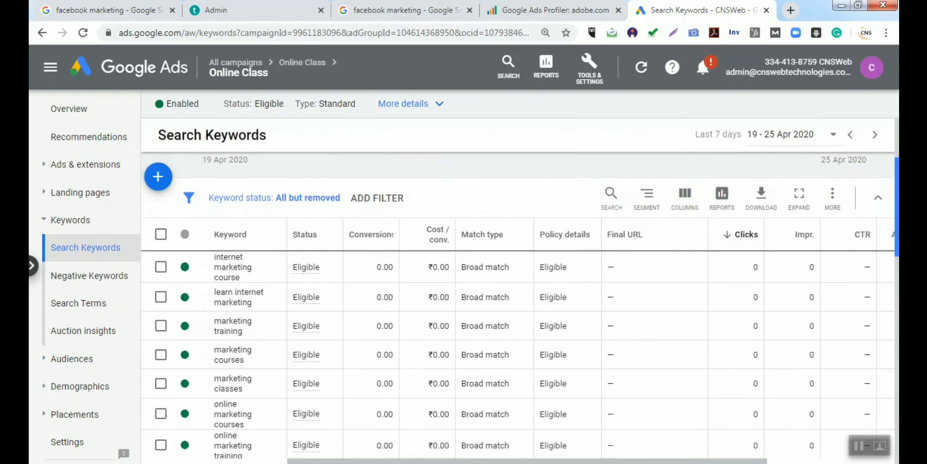
- Hide the payment method, account suspended and account-not-active warning banners
{"action": "scroll", "coordinate": [516, 301], "scroll_direction": "down", "scroll_amount": 5}
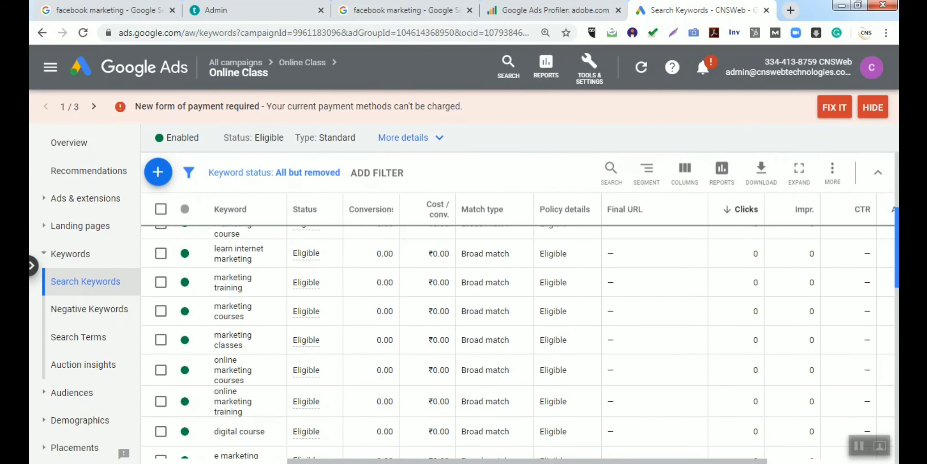
{"action": "left_click", "coordinate": [874, 117]}
{"action": "left_click", "coordinate": [877, 113]}
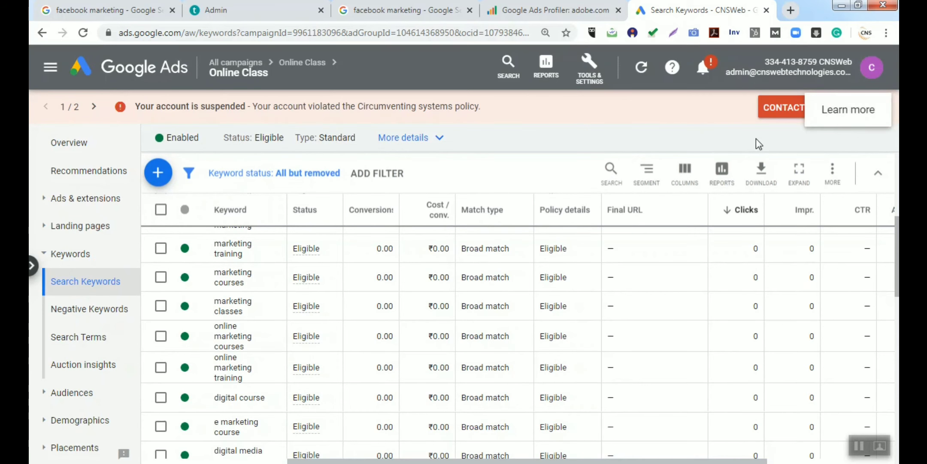
{"action": "left_click", "coordinate": [829, 114]}
{"action": "left_click", "coordinate": [831, 114]}
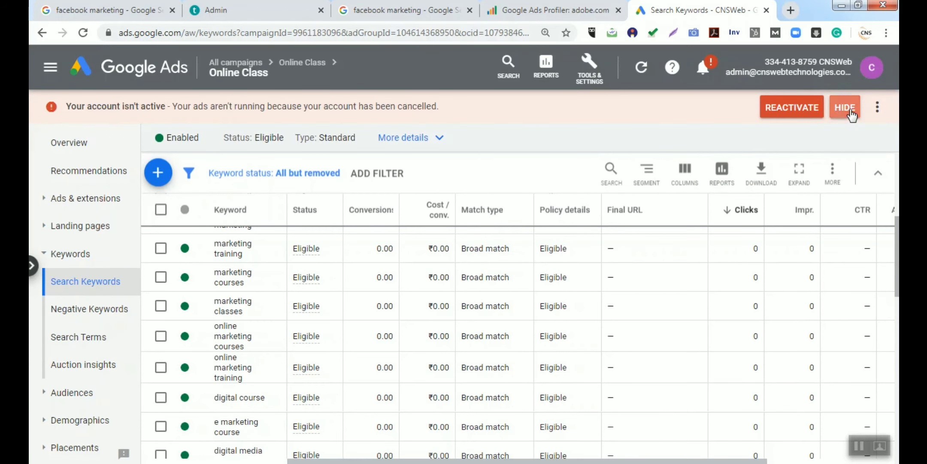
{"action": "left_click", "coordinate": [839, 111]}
{"action": "scroll", "coordinate": [429, 249], "scroll_direction": "down", "scroll_amount": 6}
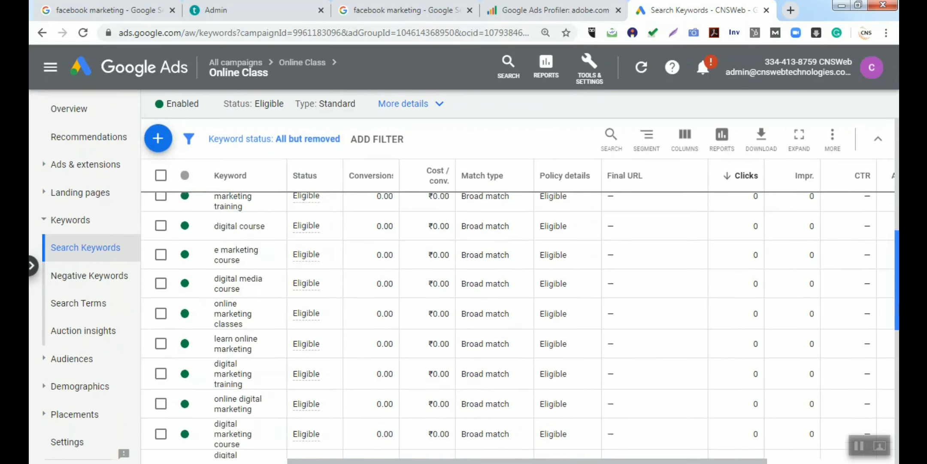
{"action": "scroll", "coordinate": [293, 270], "scroll_direction": "up", "scroll_amount": 10}
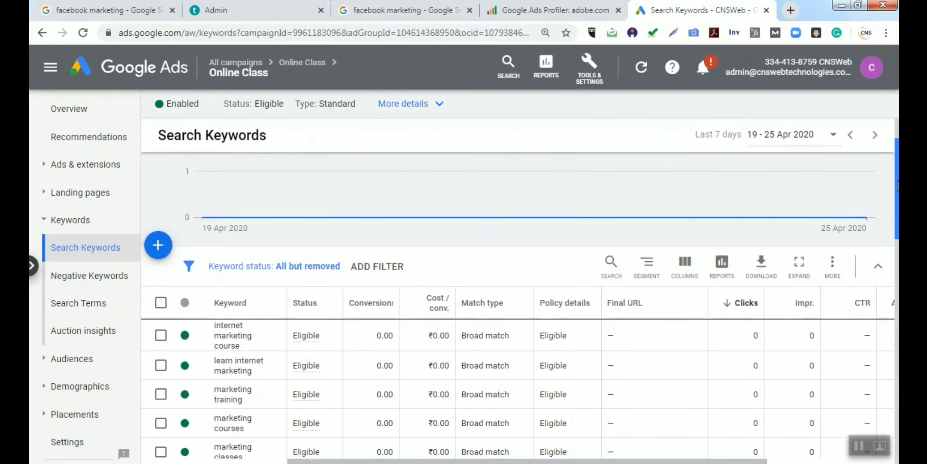
- Add suggested keyword ideas such as digital marketing course, digital school of marketing and online marketing classes
{"action": "left_click", "coordinate": [159, 255]}
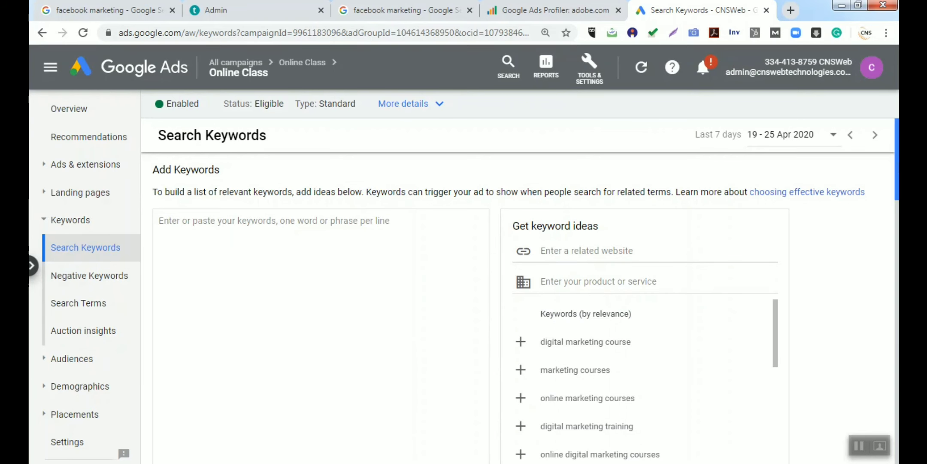
{"action": "left_click_drag", "start_coordinate": [897, 171], "coordinate": [897, 215]}
{"action": "scroll", "coordinate": [895, 202], "scroll_direction": "up", "scroll_amount": 2}
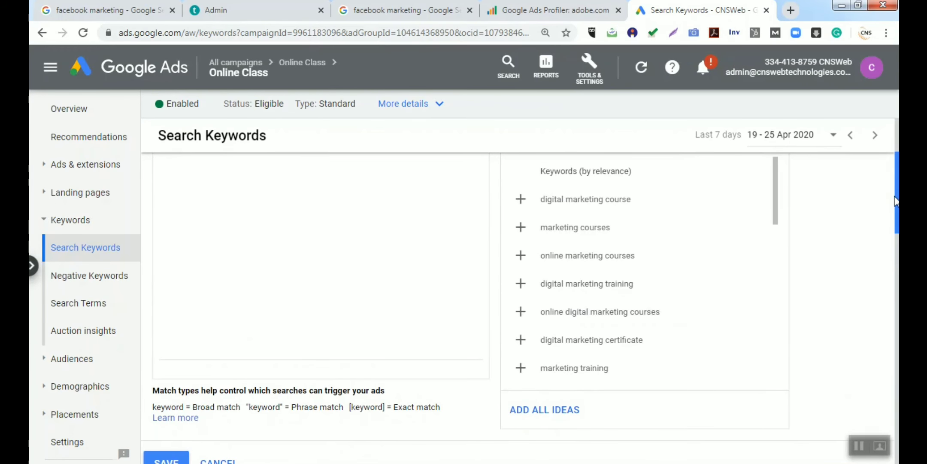
{"action": "left_click", "coordinate": [520, 247]}
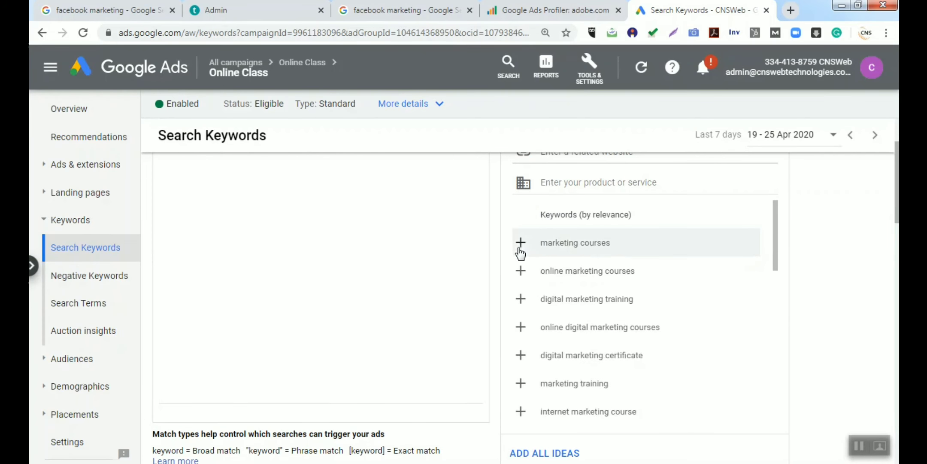
{"action": "left_click", "coordinate": [519, 248]}
{"action": "left_click", "coordinate": [520, 248]}
{"action": "left_click", "coordinate": [519, 248]}
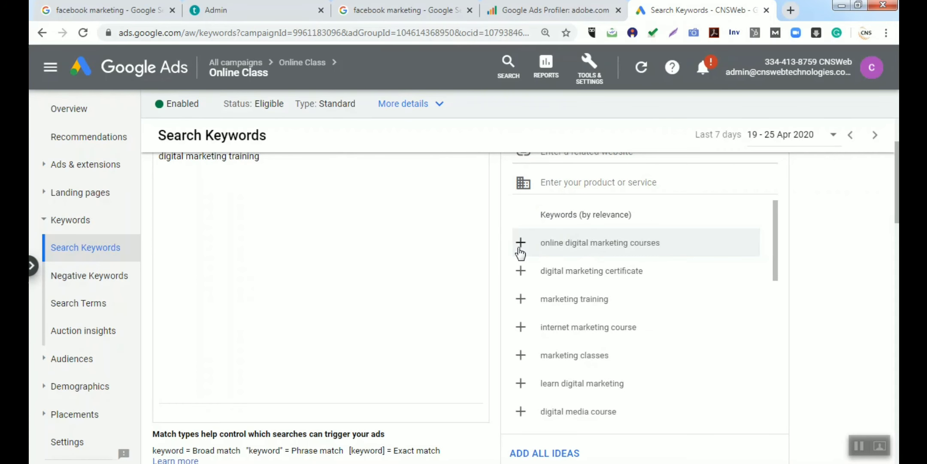
{"action": "left_click", "coordinate": [519, 248]}
{"action": "left_click", "coordinate": [520, 248]}
{"action": "double_click", "coordinate": [519, 248]}
{"action": "double_click", "coordinate": [519, 248]}
{"action": "left_click", "coordinate": [520, 248]}
{"action": "double_click", "coordinate": [520, 248]}
{"action": "left_click", "coordinate": [519, 248]}
{"action": "double_click", "coordinate": [519, 248]}
{"action": "double_click", "coordinate": [519, 248]}
{"action": "left_click", "coordinate": [520, 248]}
{"action": "double_click", "coordinate": [520, 249]}
{"action": "left_click", "coordinate": [520, 248]}
{"action": "left_click", "coordinate": [519, 248]}
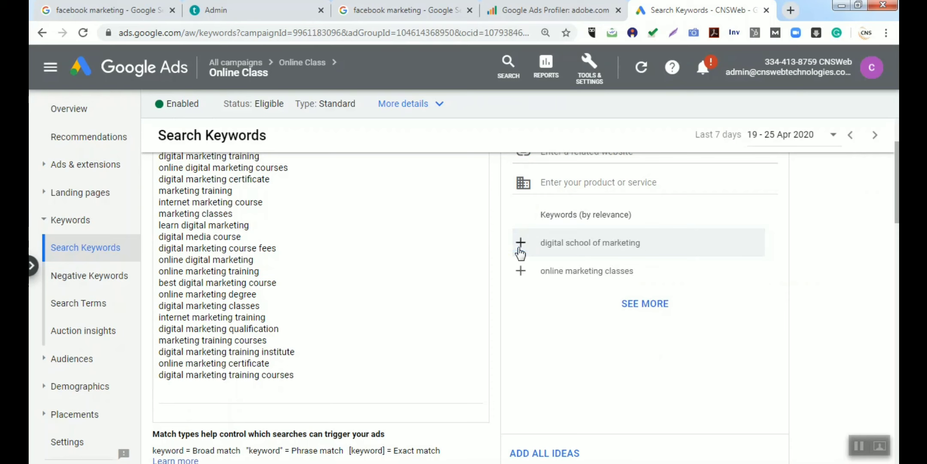
{"action": "double_click", "coordinate": [519, 248]}
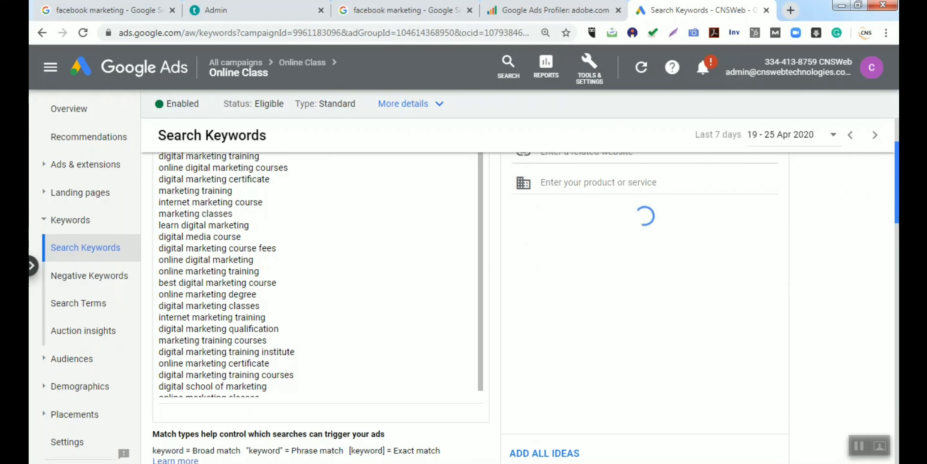
- Save the added keywords to the Online Class ad group
{"action": "scroll", "coordinate": [526, 296], "scroll_direction": "up", "scroll_amount": 1}
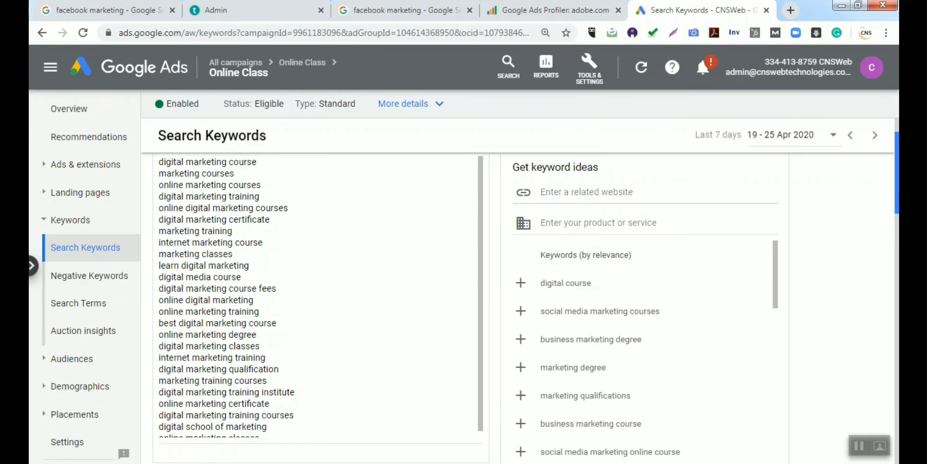
{"action": "left_click", "coordinate": [591, 189]}
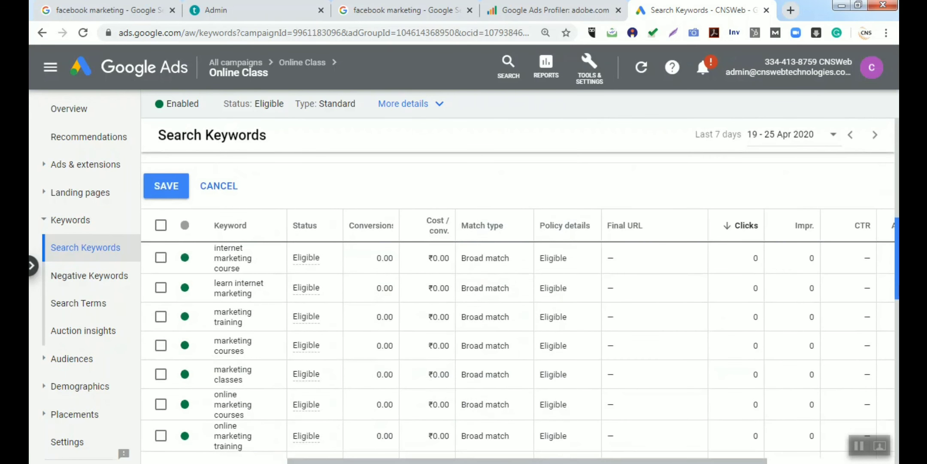
{"action": "scroll", "coordinate": [879, 243], "scroll_direction": "up", "scroll_amount": 4}
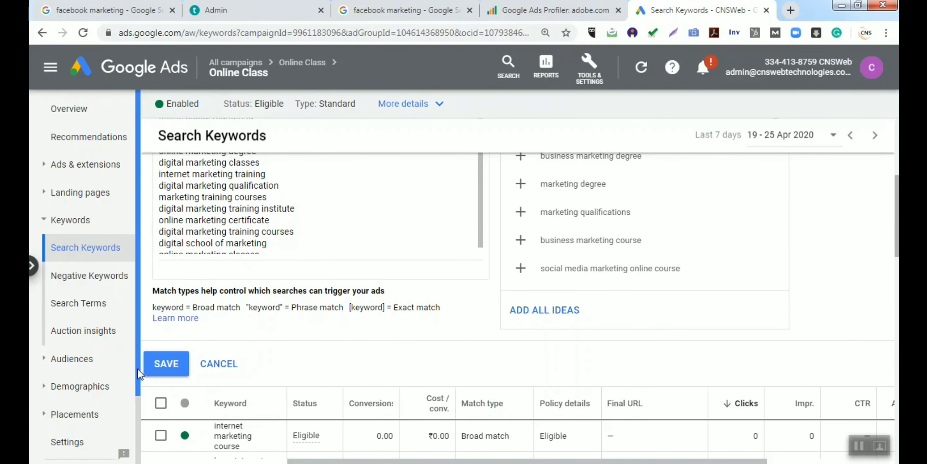
{"action": "left_click", "coordinate": [168, 368]}
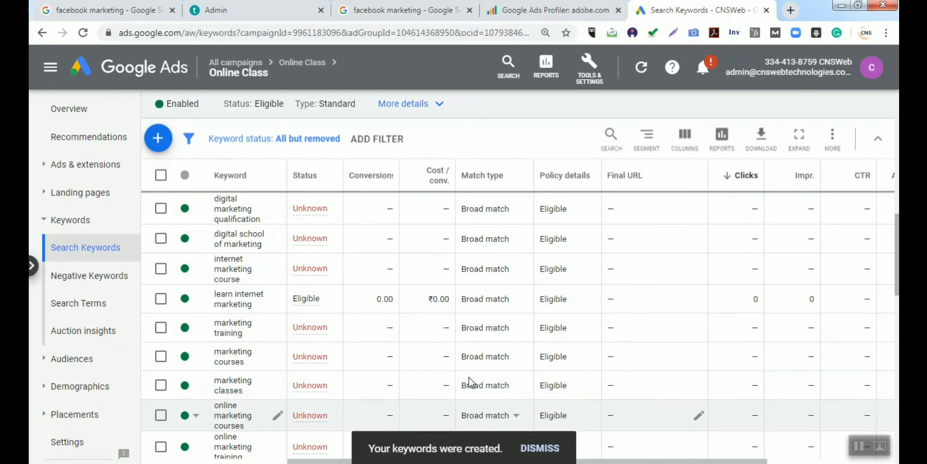
- Scroll the keyword table to confirm new ideas like online marketing degree are broad match and Eligible
{"action": "scroll", "coordinate": [896, 240], "scroll_direction": "up", "scroll_amount": 4}
{"action": "scroll", "coordinate": [891, 172], "scroll_direction": "up", "scroll_amount": 3}
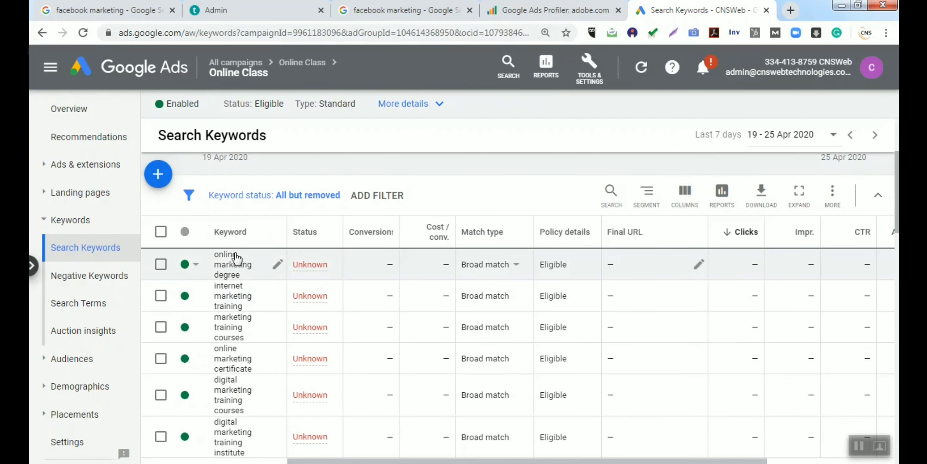
{"action": "mouse_move", "coordinate": [311, 273]}
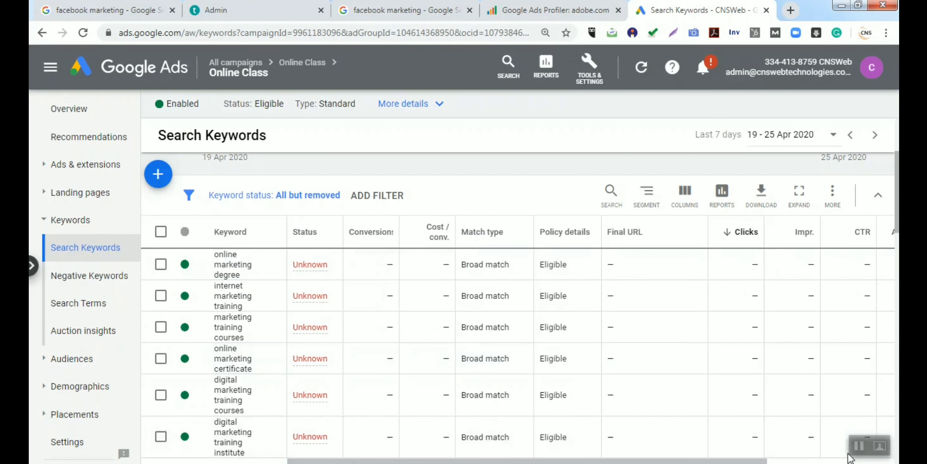
{"action": "left_click", "coordinate": [49, 304]}
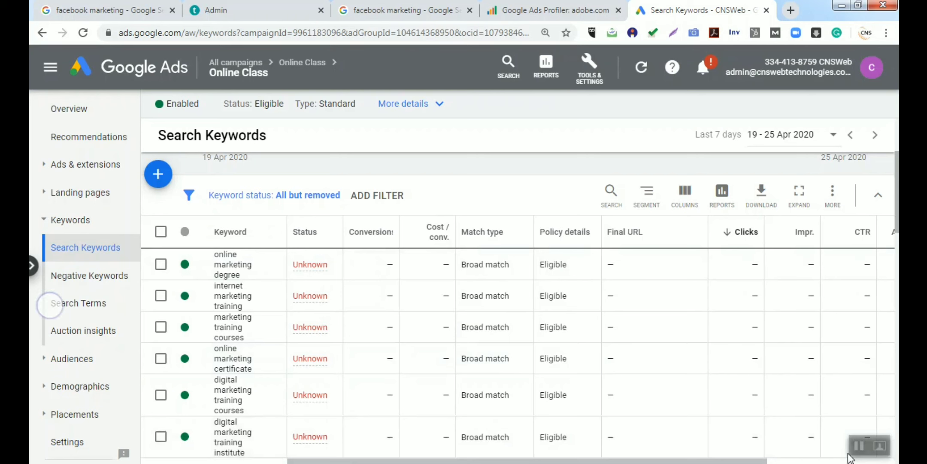